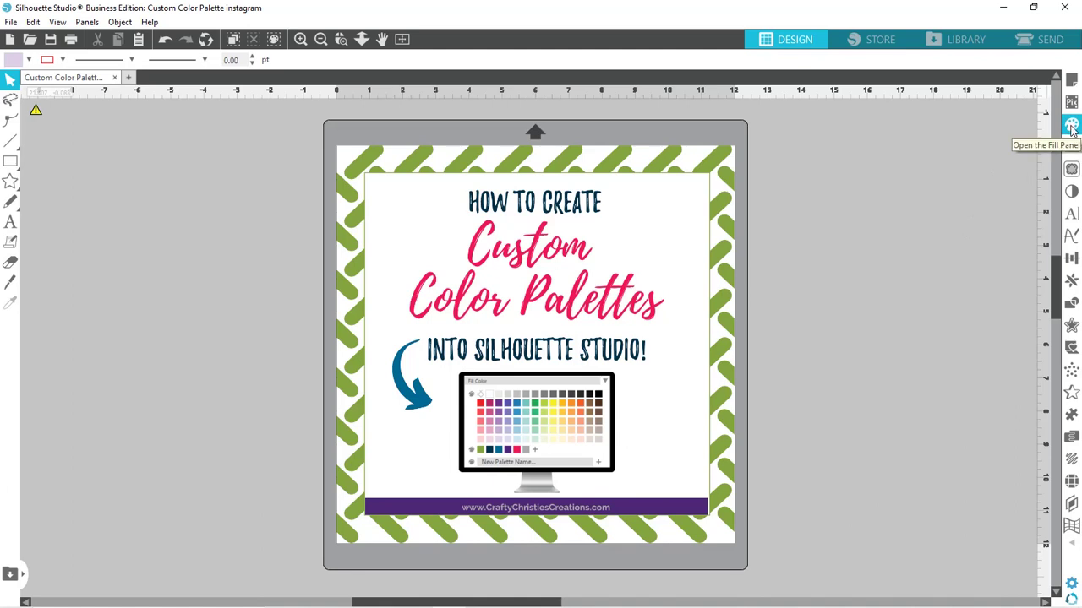
- Create a new fill color palette named "Easter Color Palette" and expand the advanced fill color options
left_click(1071, 127)
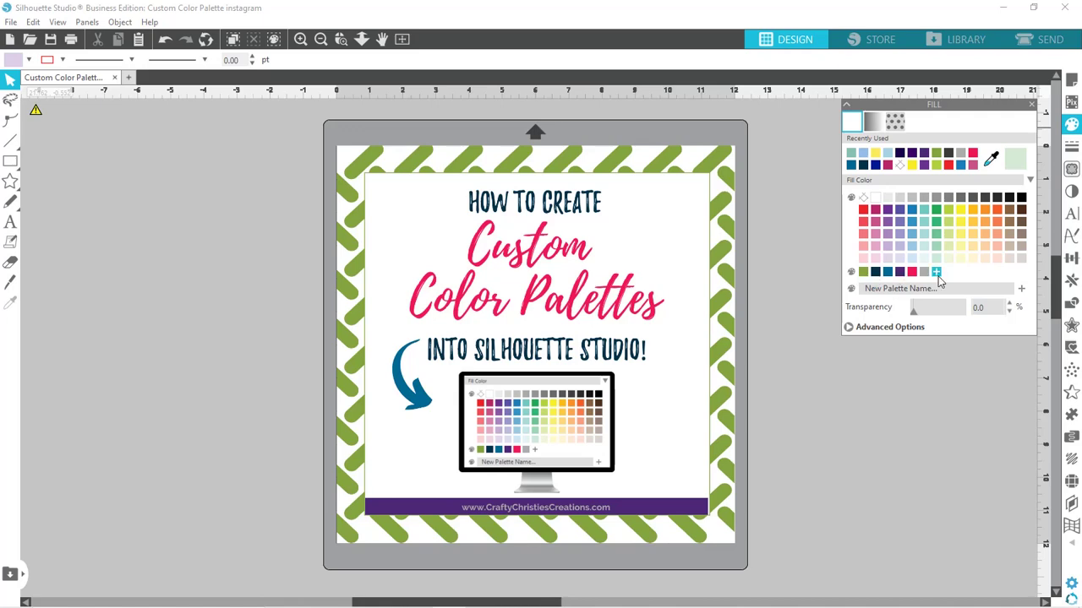
left_click(886, 290)
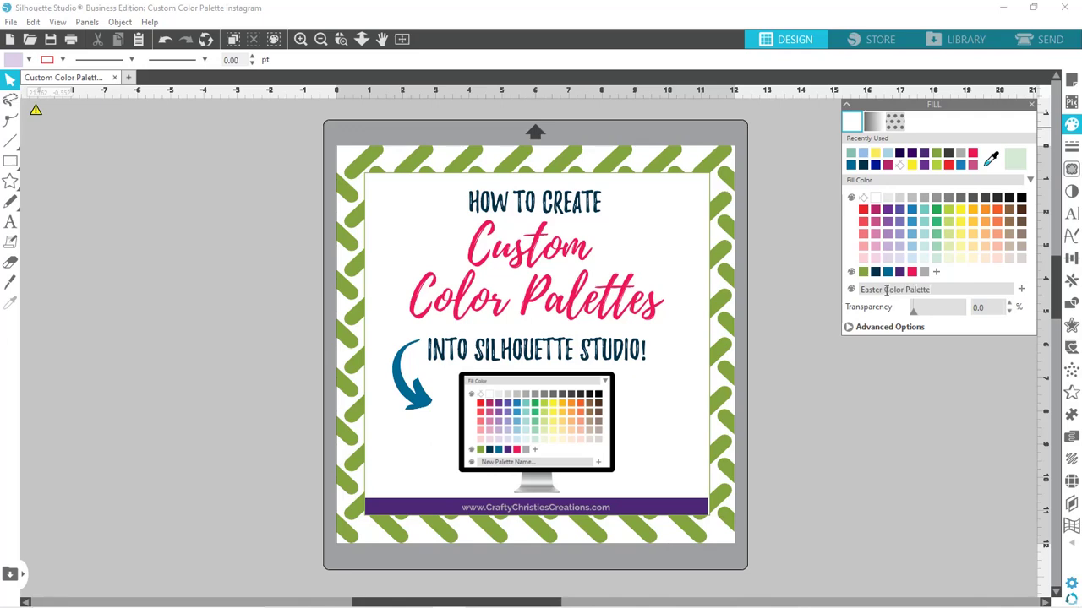
left_click(1021, 289)
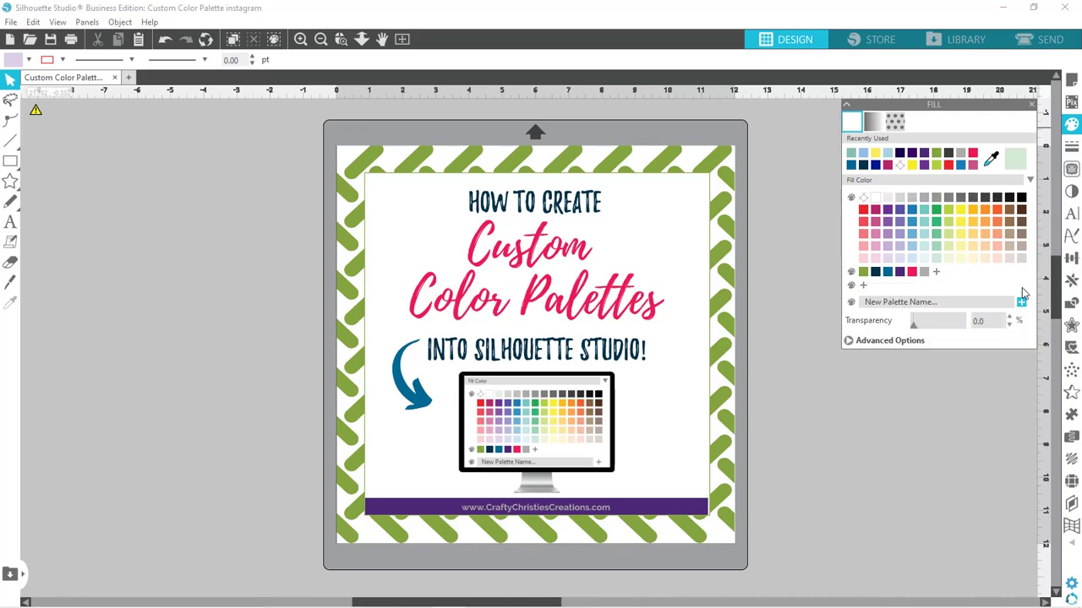
left_click(863, 286)
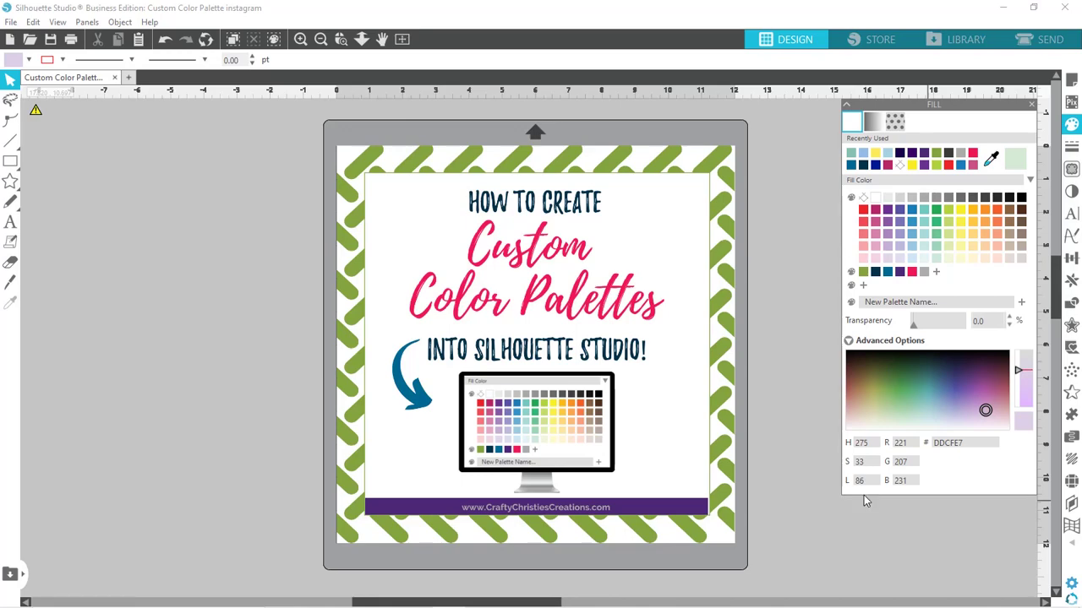
- Switch to Chrome and open the ColorZilla extension's Chrome Web Store page from the color picker search results
mouse_move(318, 598)
left_click(355, 597)
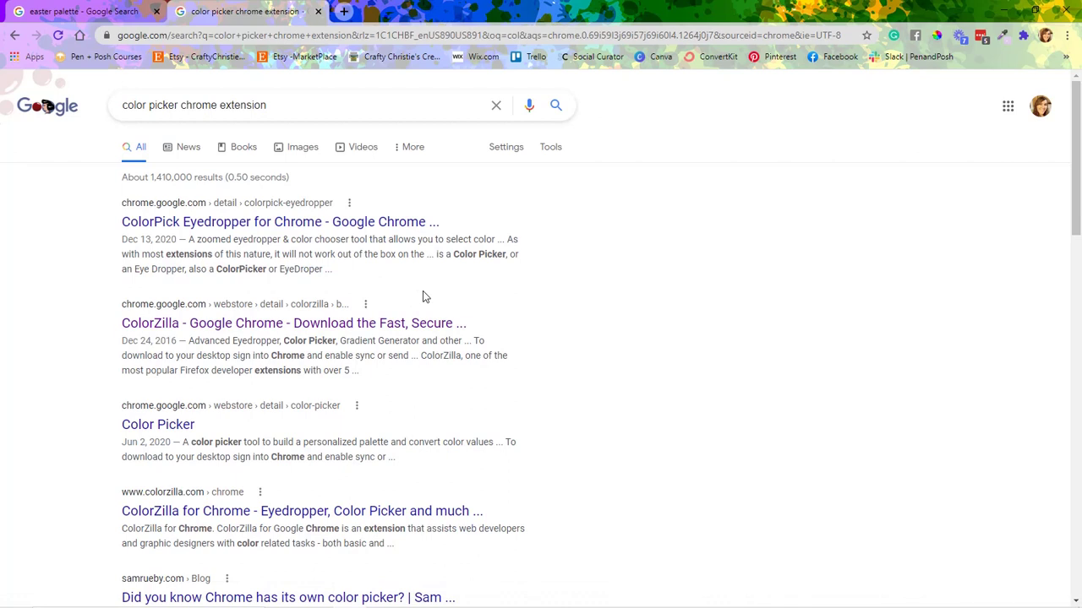
left_click(229, 329)
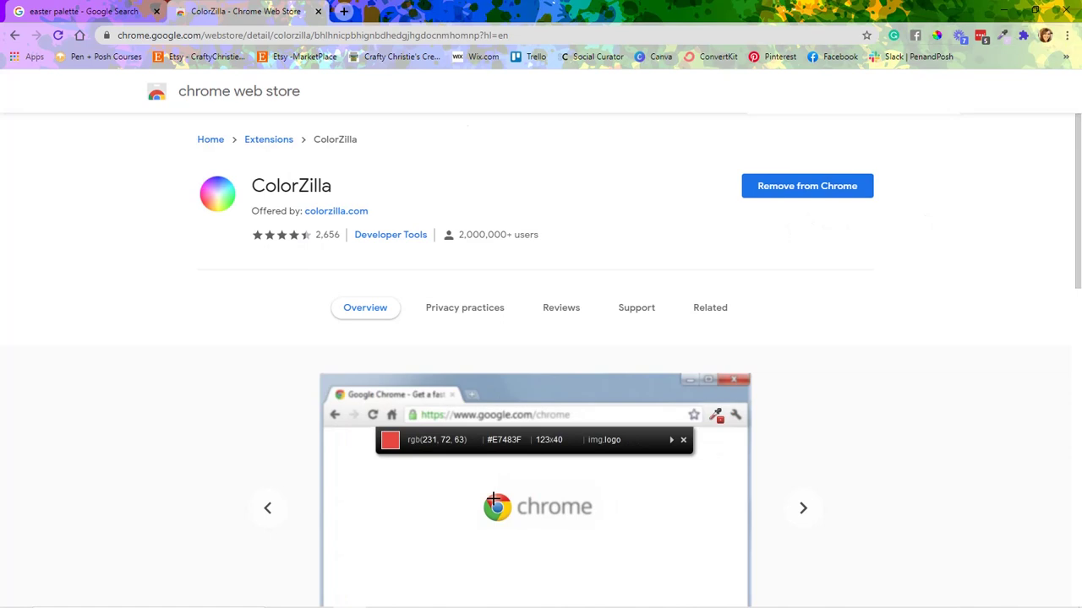
- Return to the Easter palette image results and sample the light blue swatch with ColorZilla's page color picker
left_click(86, 12)
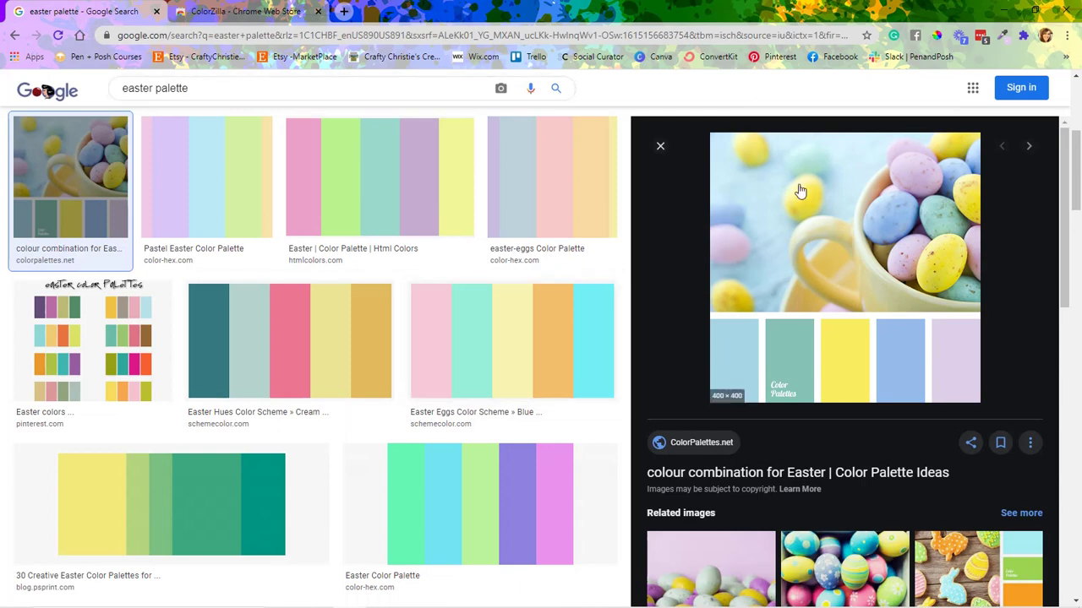
left_click(1004, 38)
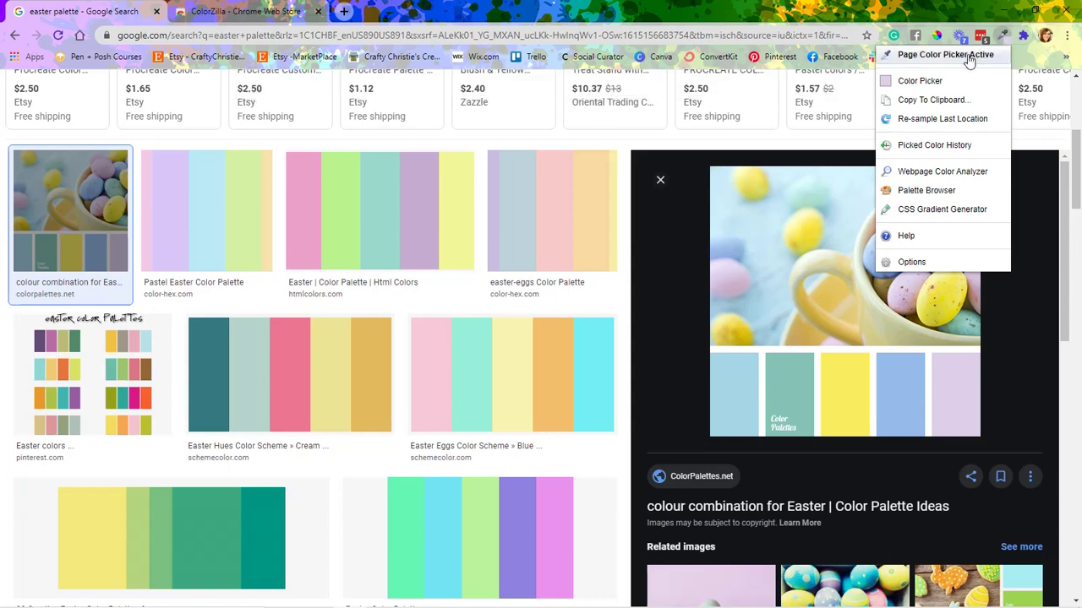
left_click(946, 55)
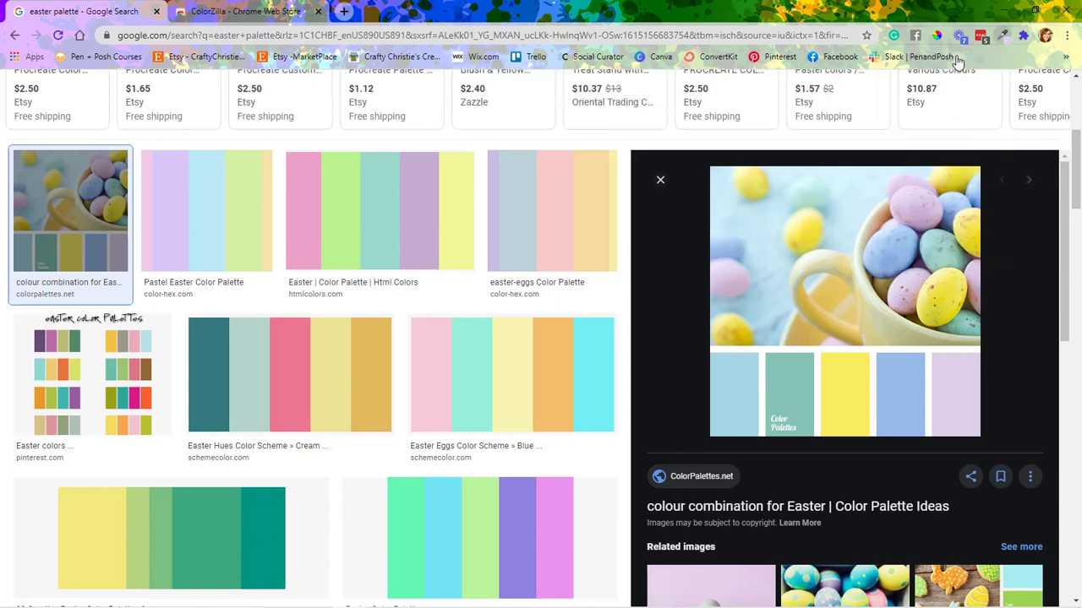
left_click(731, 385)
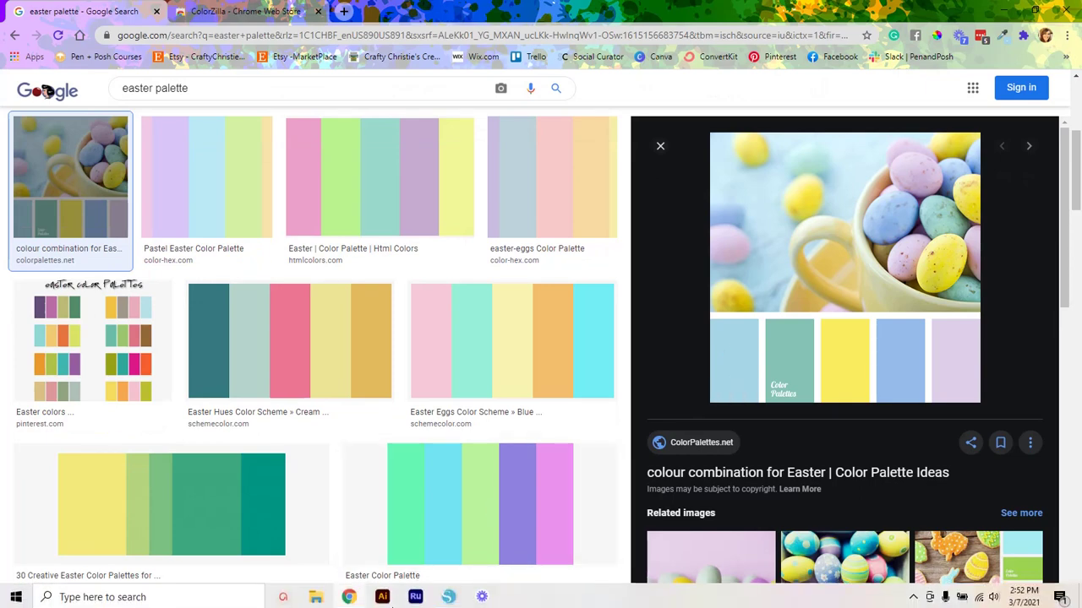
- Switch to Silhouette Studio, paste the color code #A6D5E5 and place it in the empty area beside the design page
left_click(449, 596)
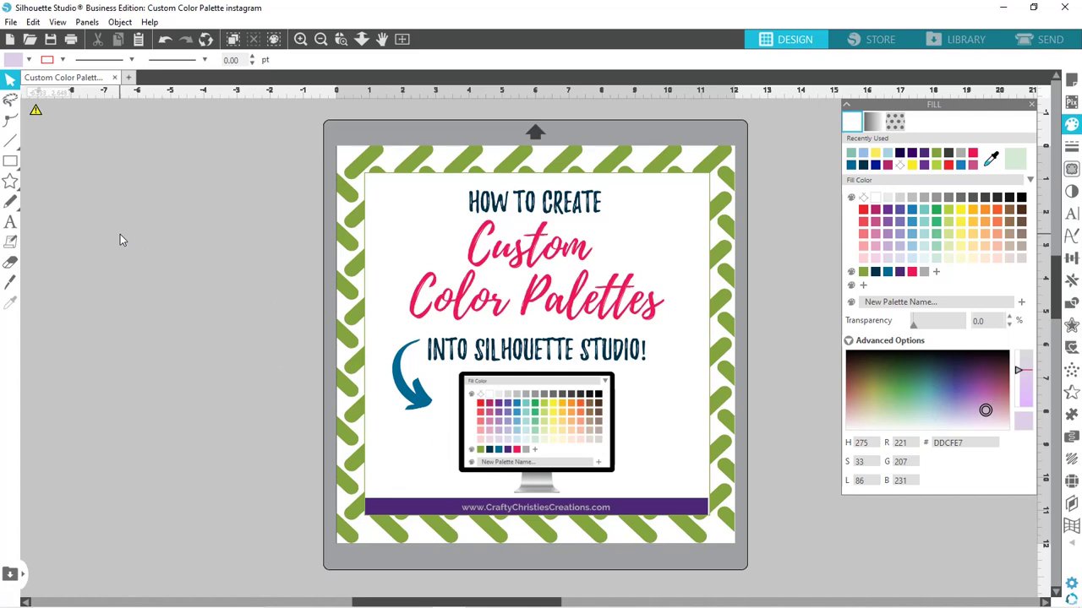
key("ctrl+v")
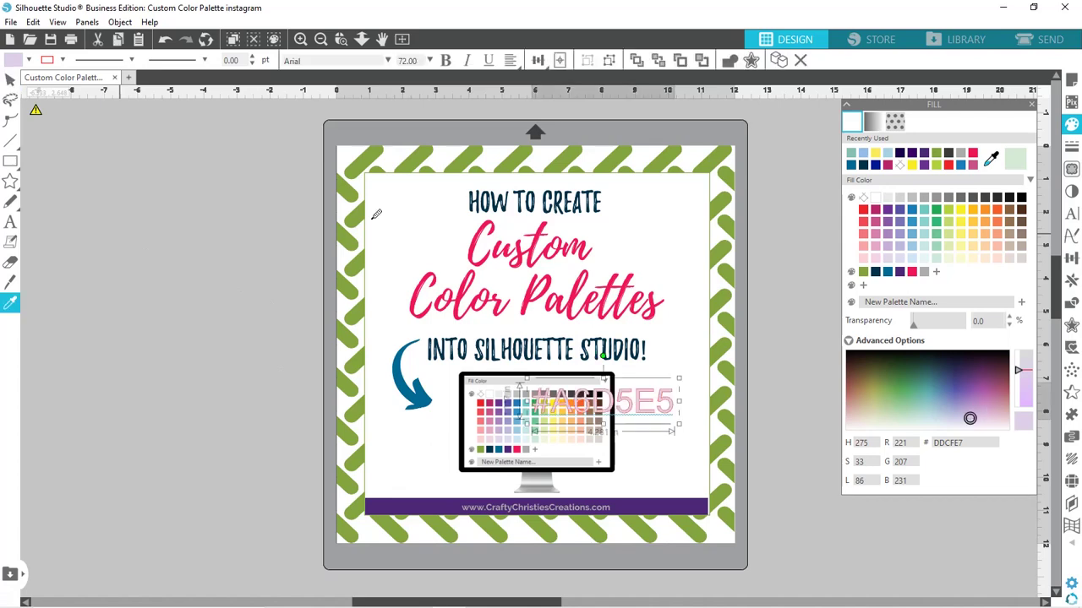
left_click_drag(640, 407, 247, 216)
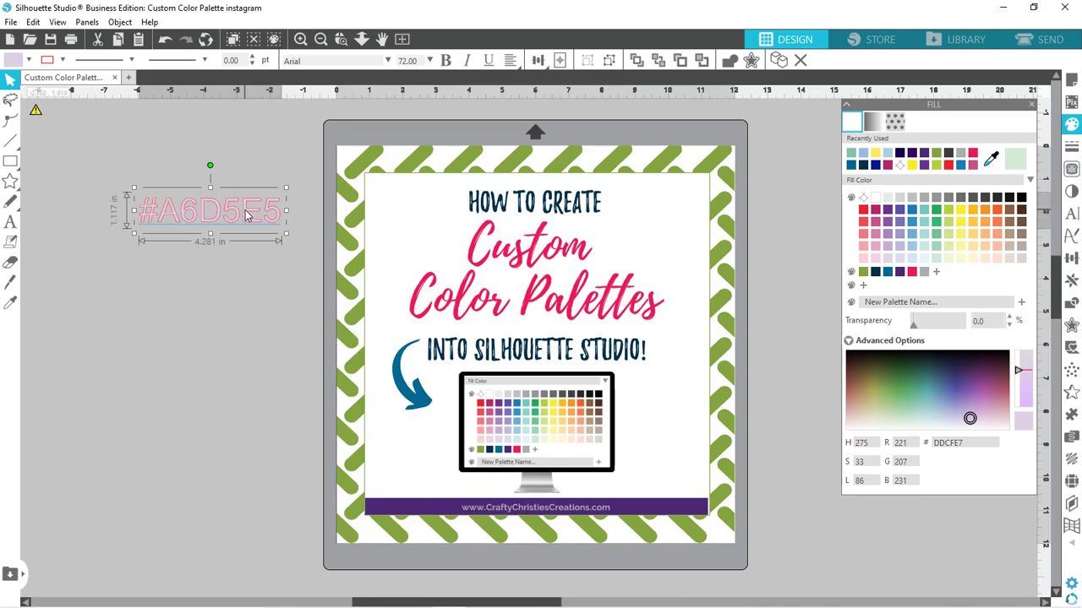
- Switch to Chrome and sample the green swatch of the Easter palette image with ColorZilla's page color picker
mouse_move(283, 602)
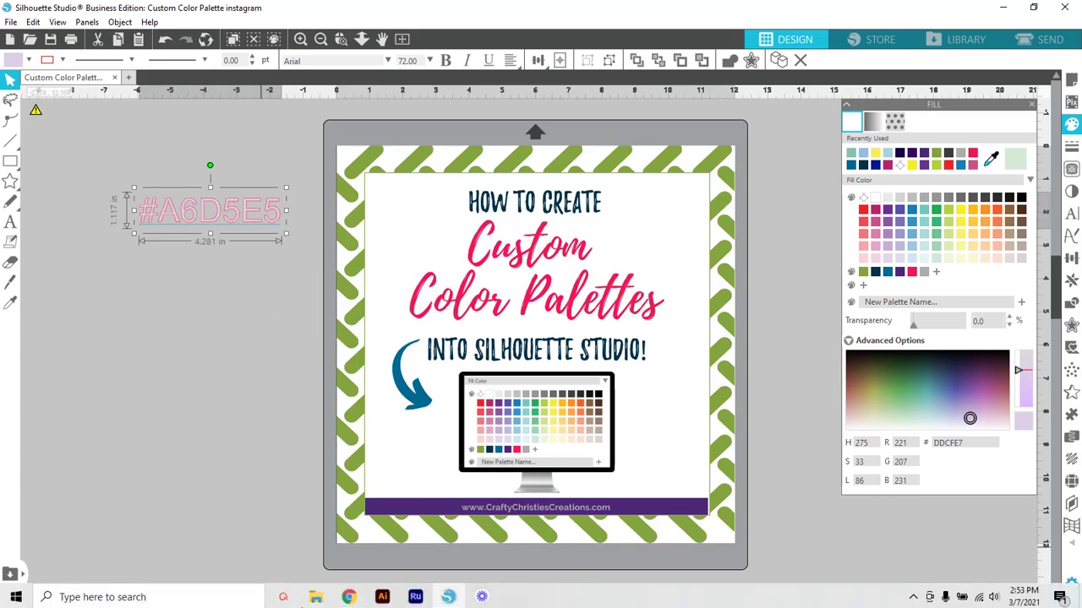
left_click(348, 595)
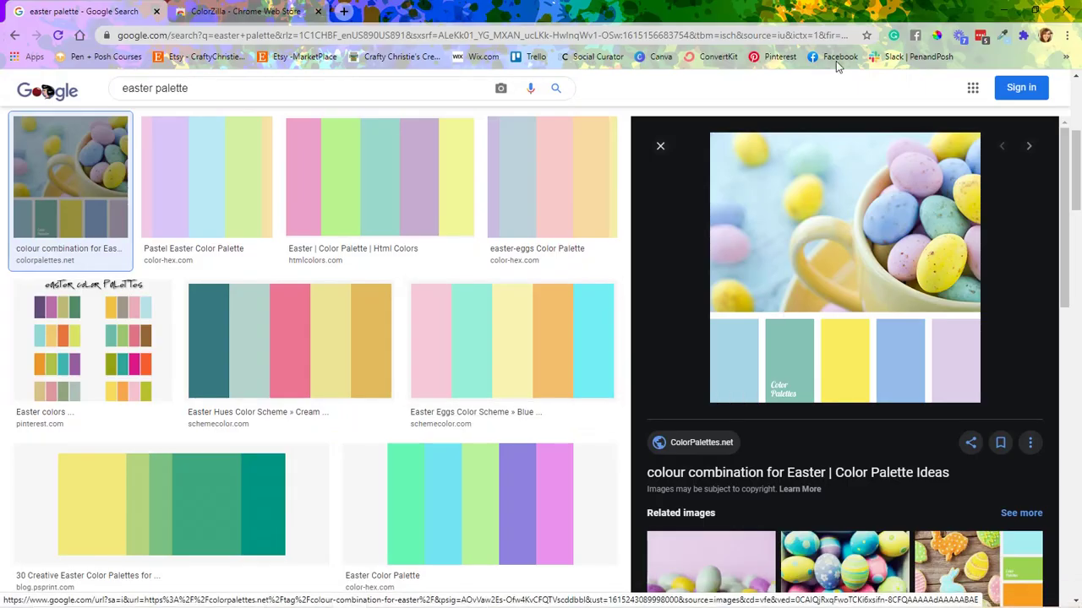
left_click(1002, 35)
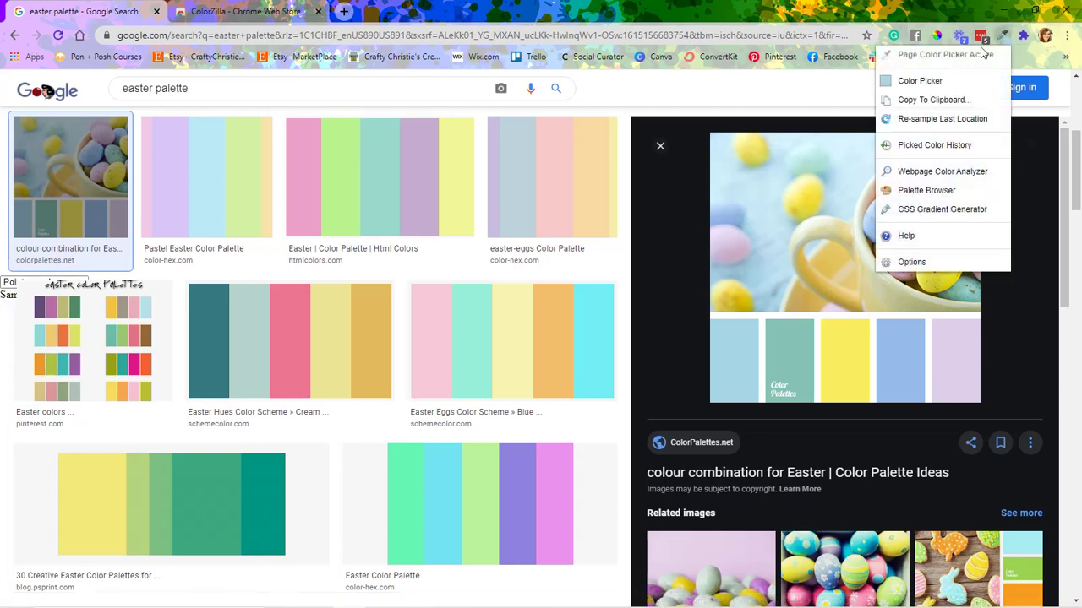
left_click(930, 60)
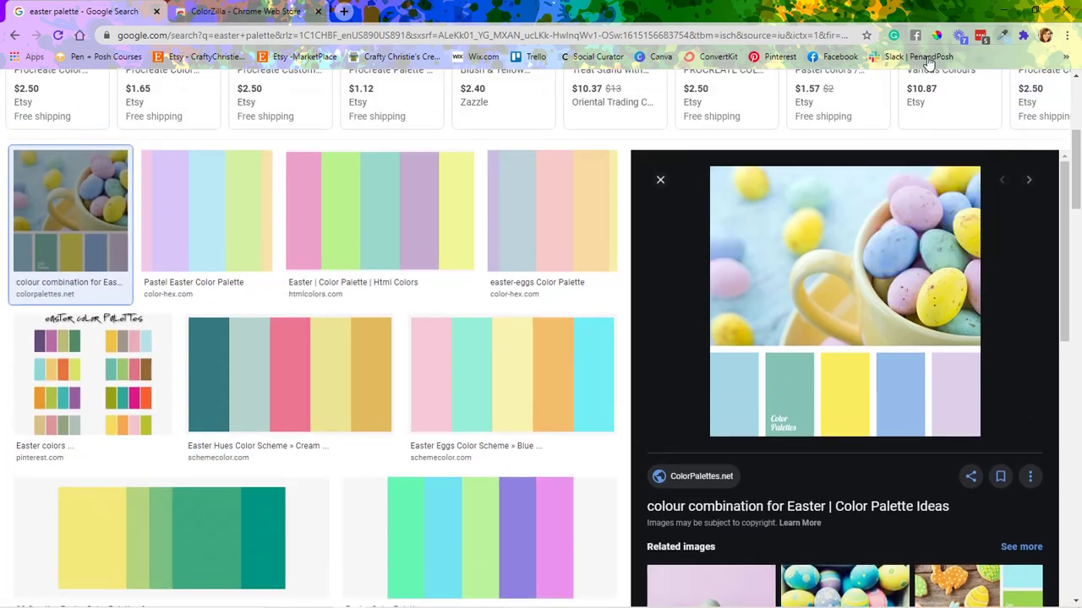
left_click(791, 380)
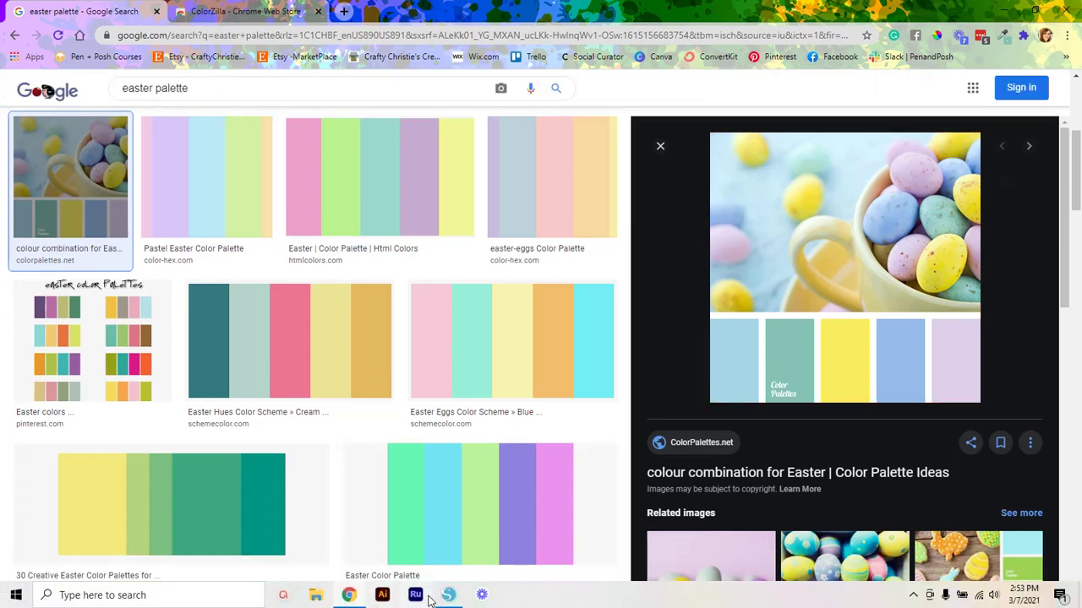
- Switch to Silhouette Studio, paste the color code #85C3B4 and place it directly below the #A6D5E5 code
left_click(446, 596)
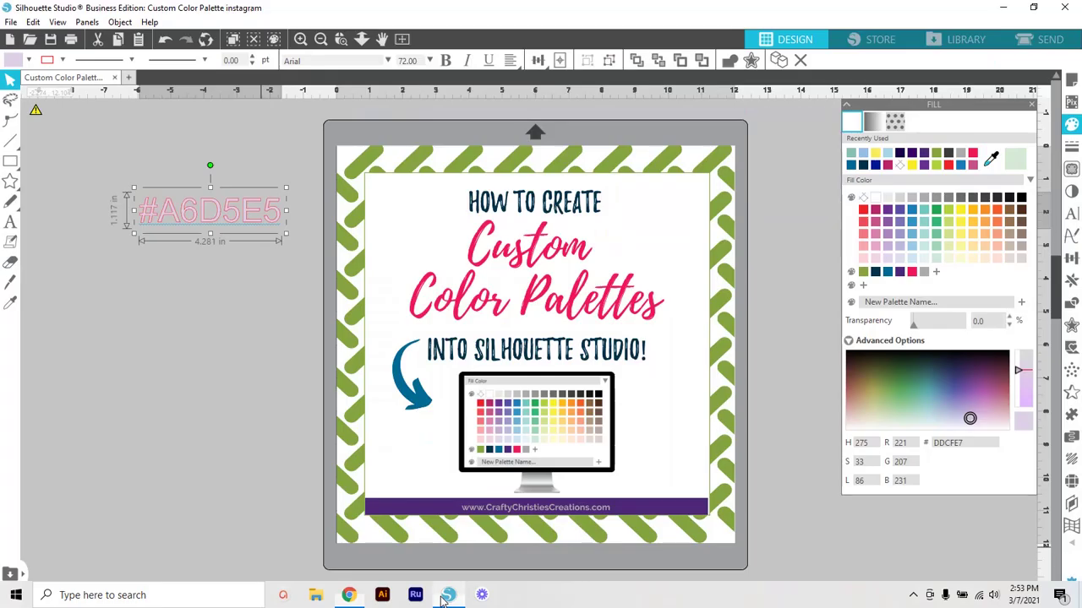
left_click(187, 363)
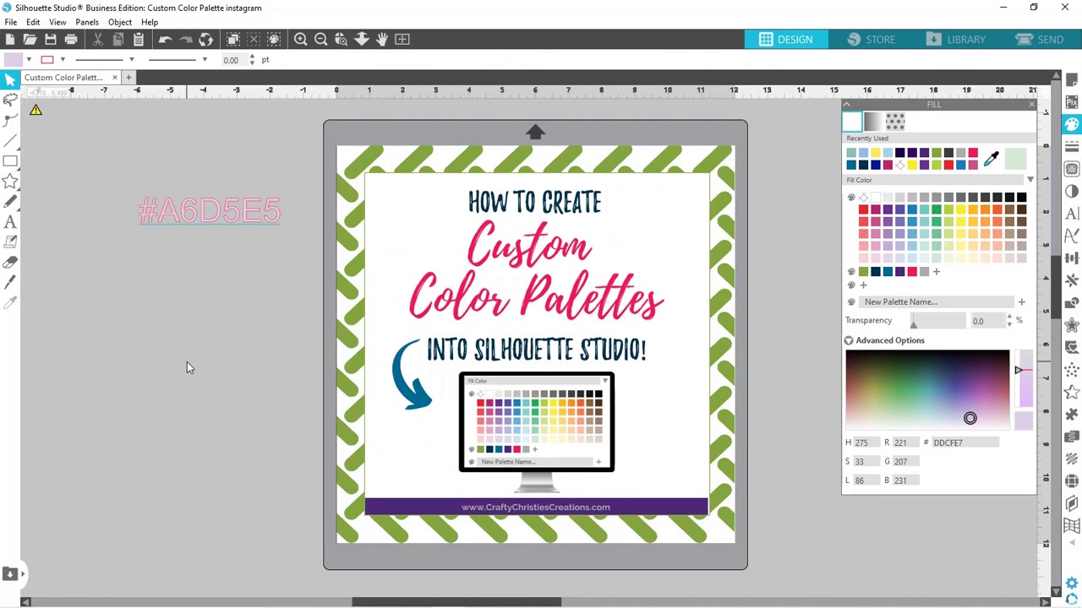
right_click(190, 368)
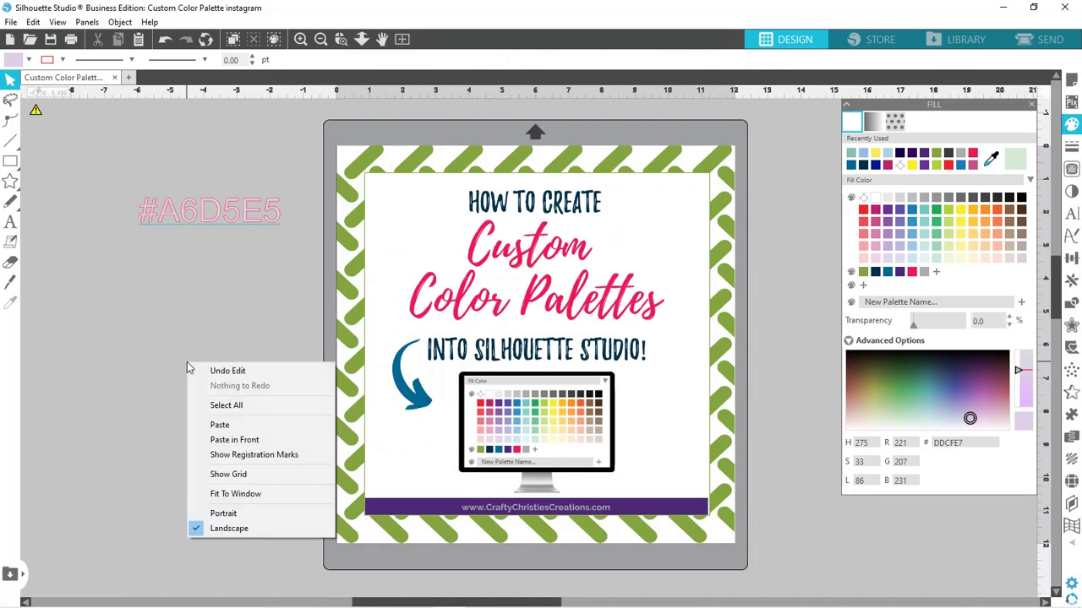
left_click(219, 425)
left_click_drag(651, 426, 246, 262)
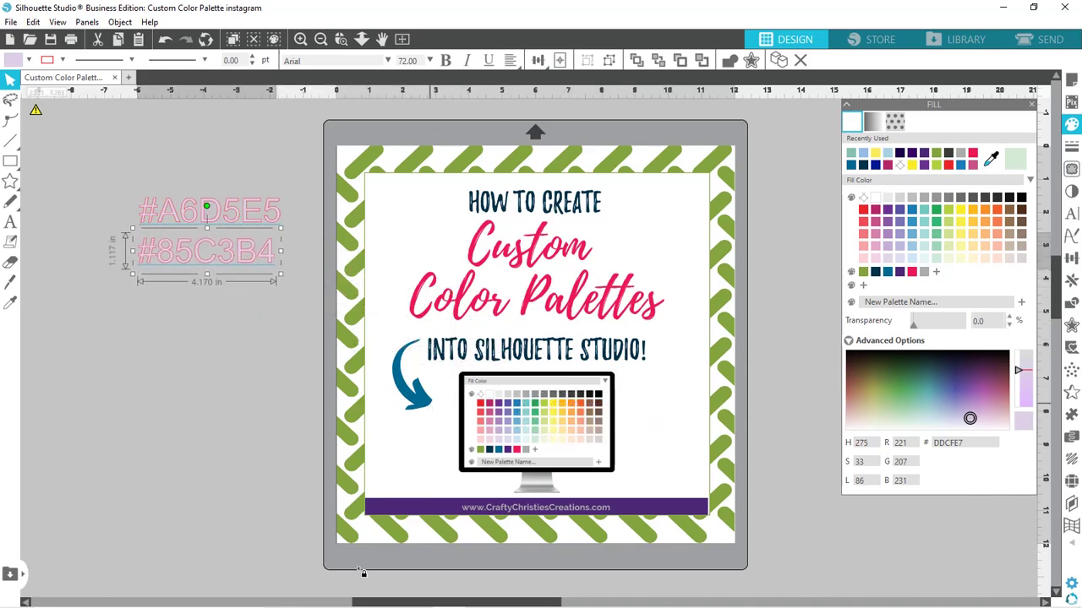
- Switch to Chrome and activate ColorZilla's page color picker again on the Easter palette image page
mouse_move(306, 602)
left_click(348, 596)
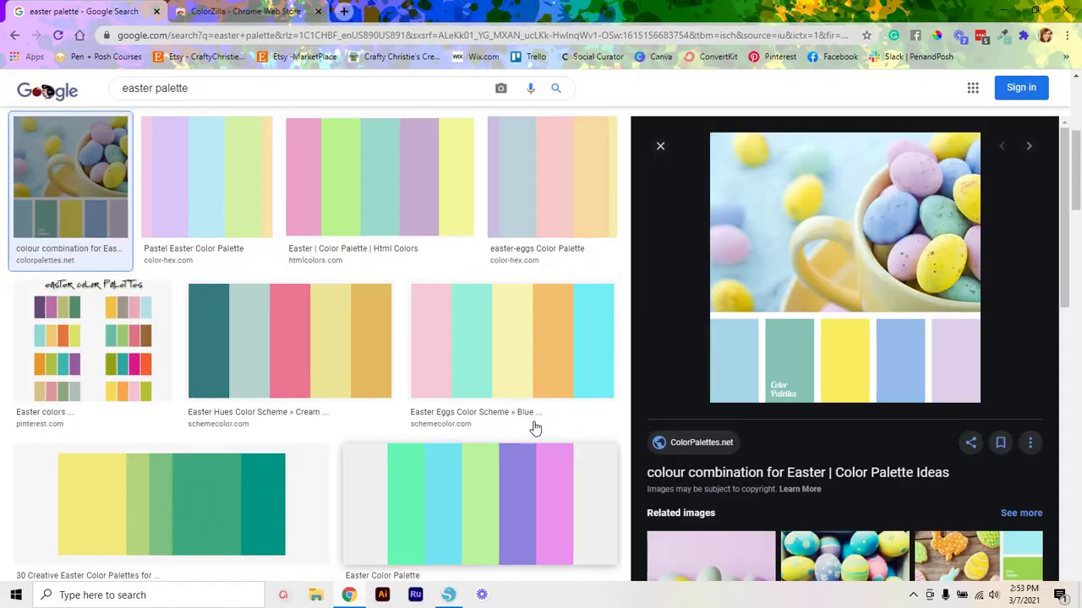
left_click(1004, 36)
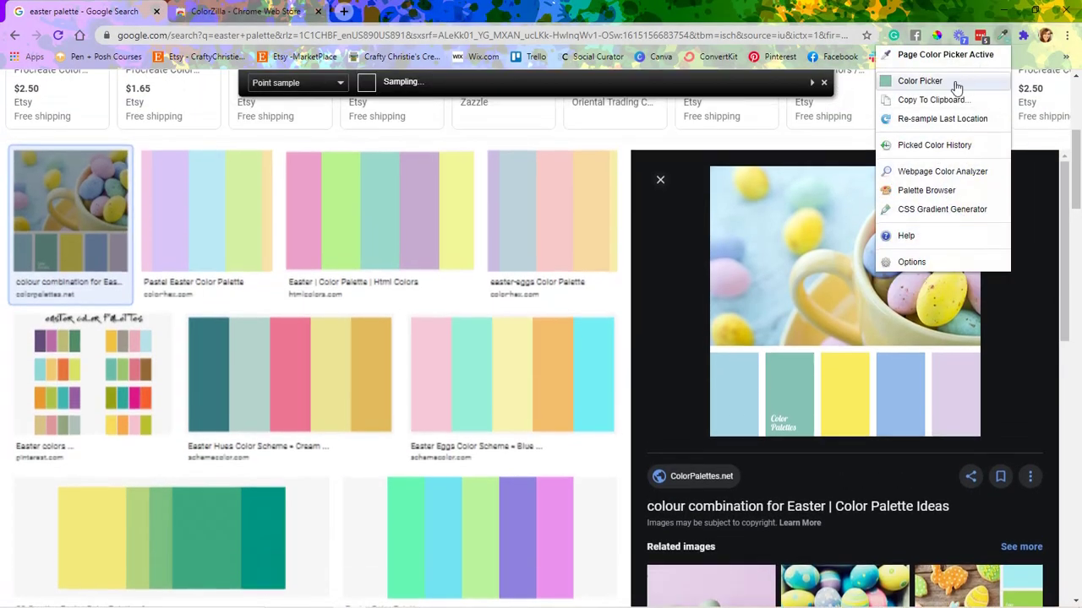
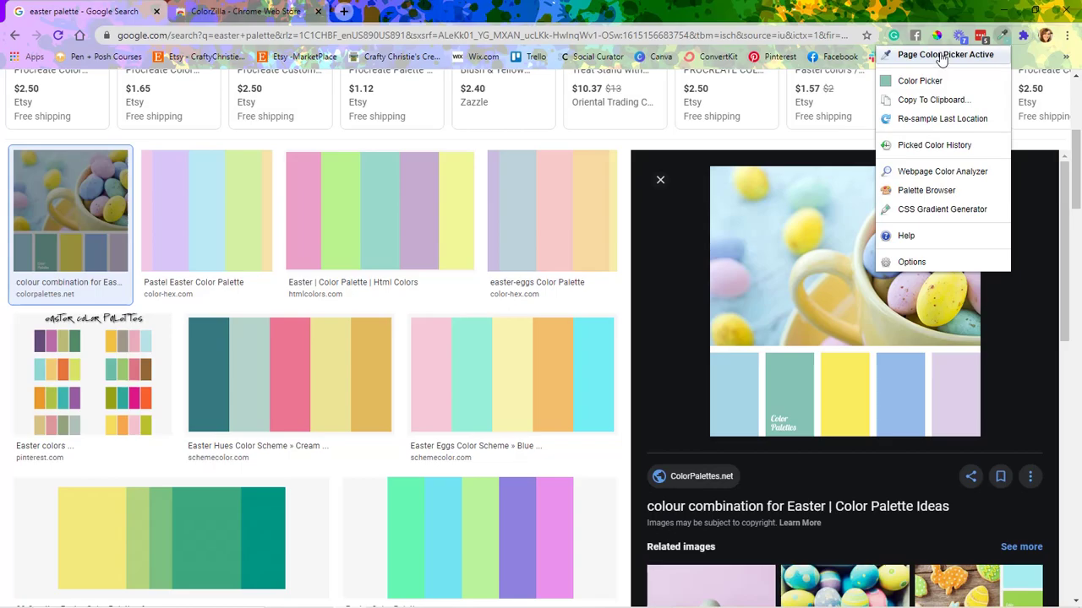
left_click(942, 56)
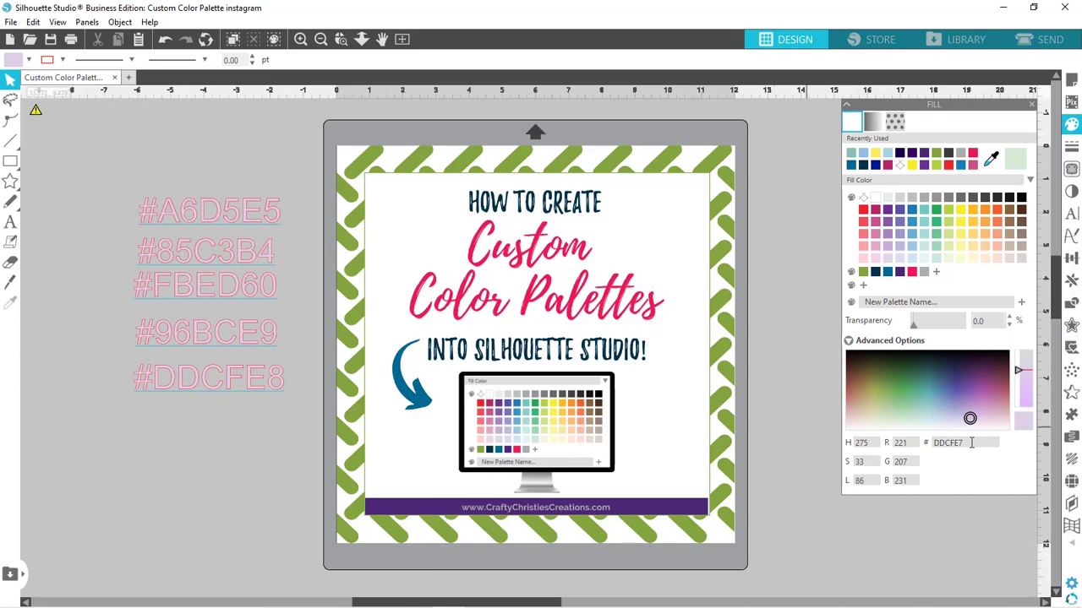
- Set the custom fill color's hex code to A6D5E5 and add that light blue to the new Easter palette
left_click_drag(971, 442, 932, 442)
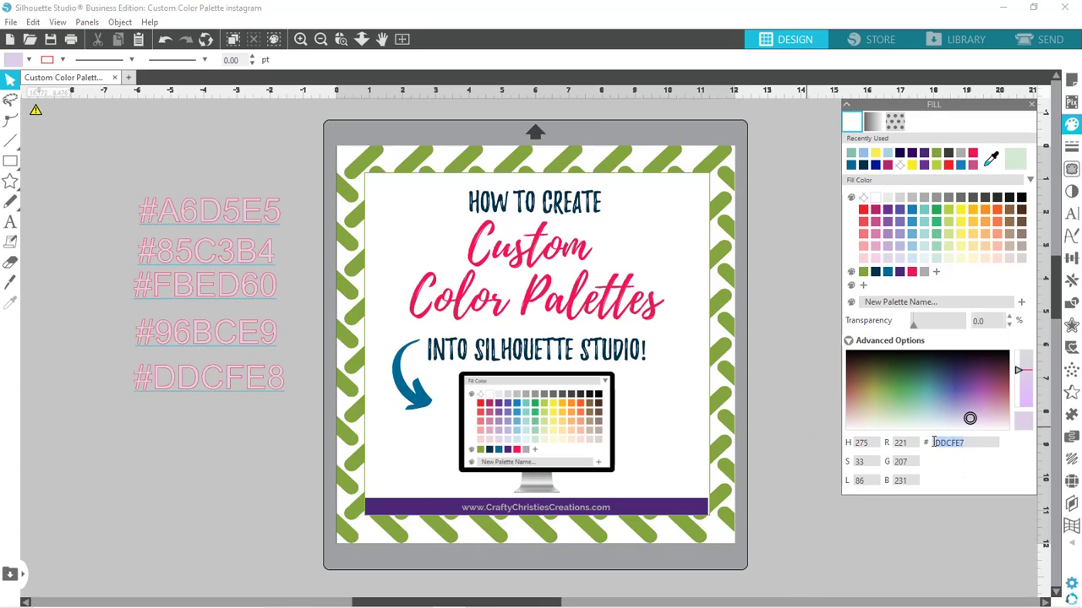
key("BackSpace")
type("DD")
type("d5e5")
key("Return")
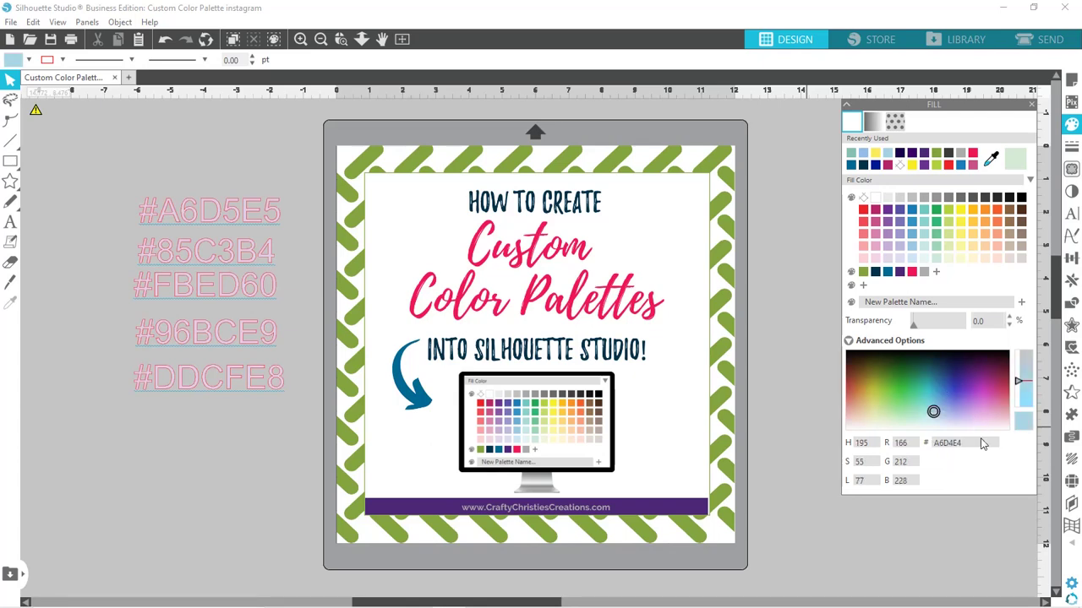
left_click_drag(976, 442, 929, 448)
type("a6d5e5")
left_click(863, 286)
left_click(863, 286)
- Set the custom fill color's hex code to 85C3B4 and add that green to the Easter palette
left_click_drag(964, 442, 930, 439)
key("BackSpace")
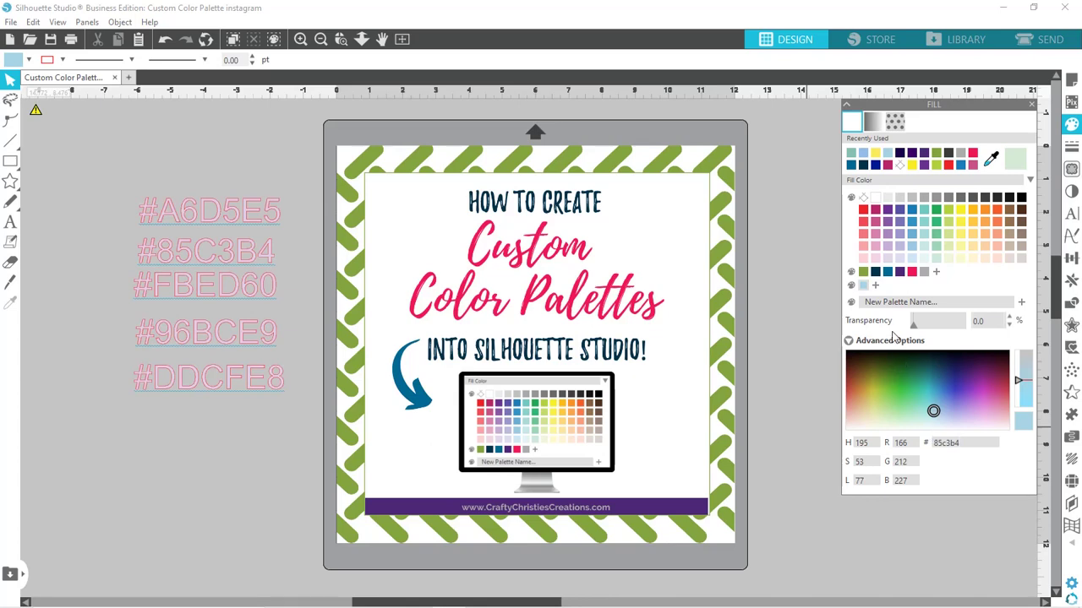
left_click(877, 287)
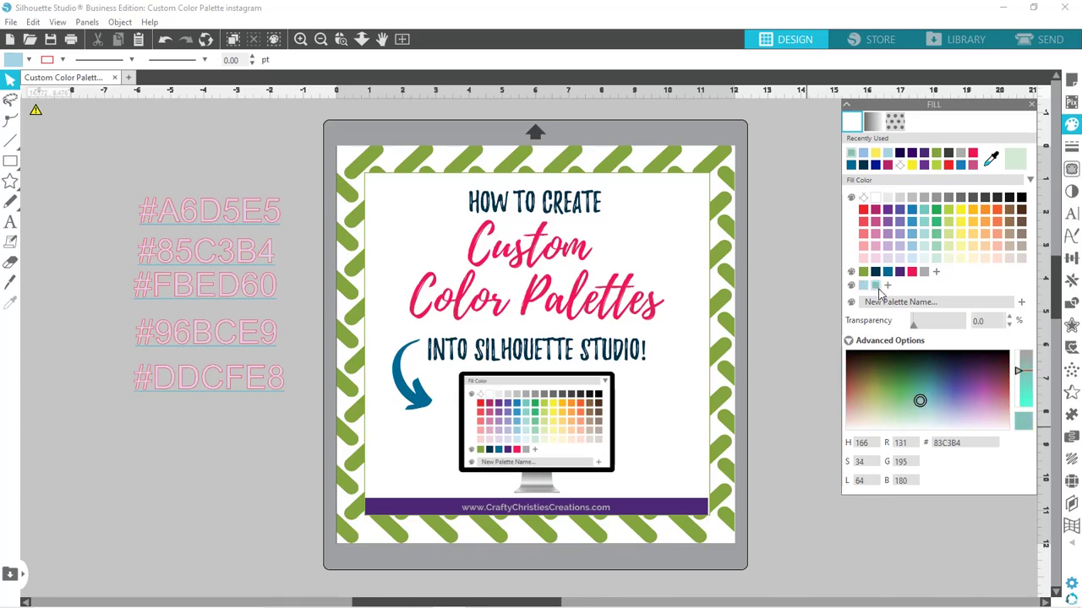
- Replace the hex code with FBED60 and add that yellow as the third swatch of the Easter palette
left_click_drag(961, 442, 934, 441)
right_click(934, 441)
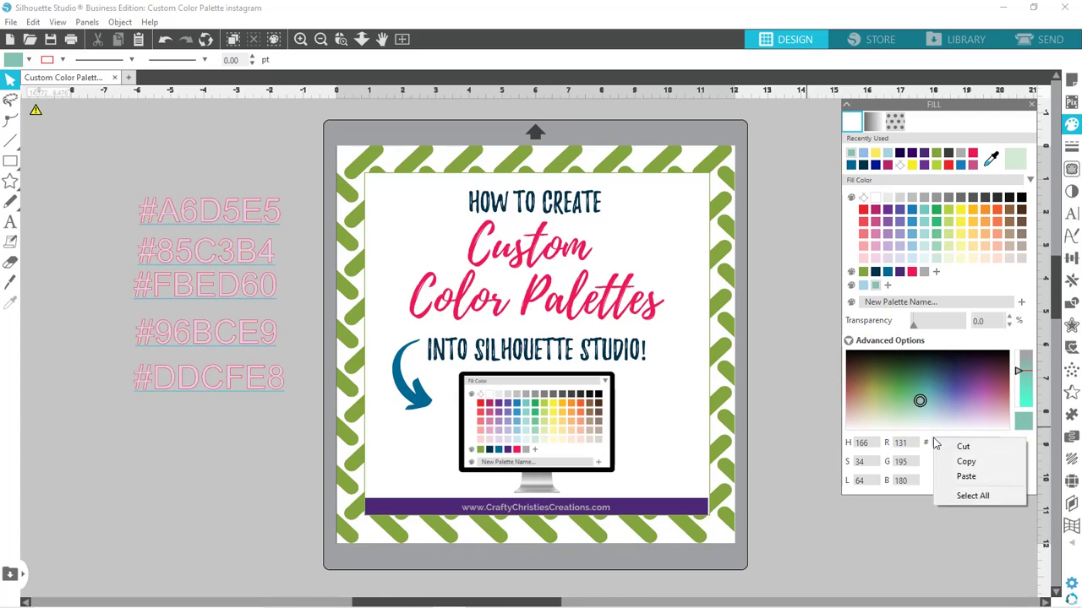
left_click(964, 446)
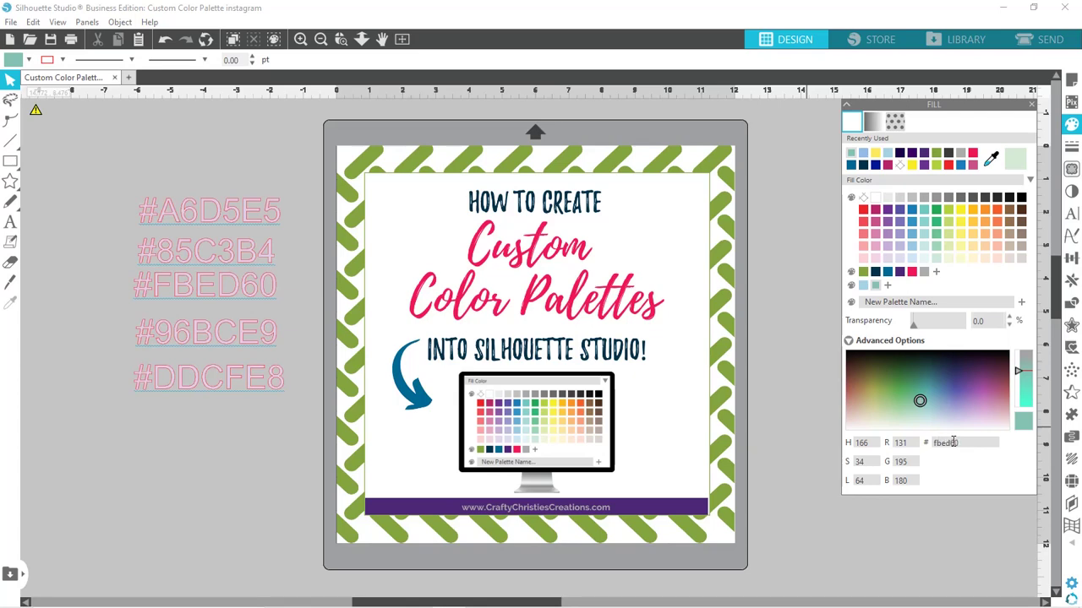
left_click(888, 285)
key("Return")
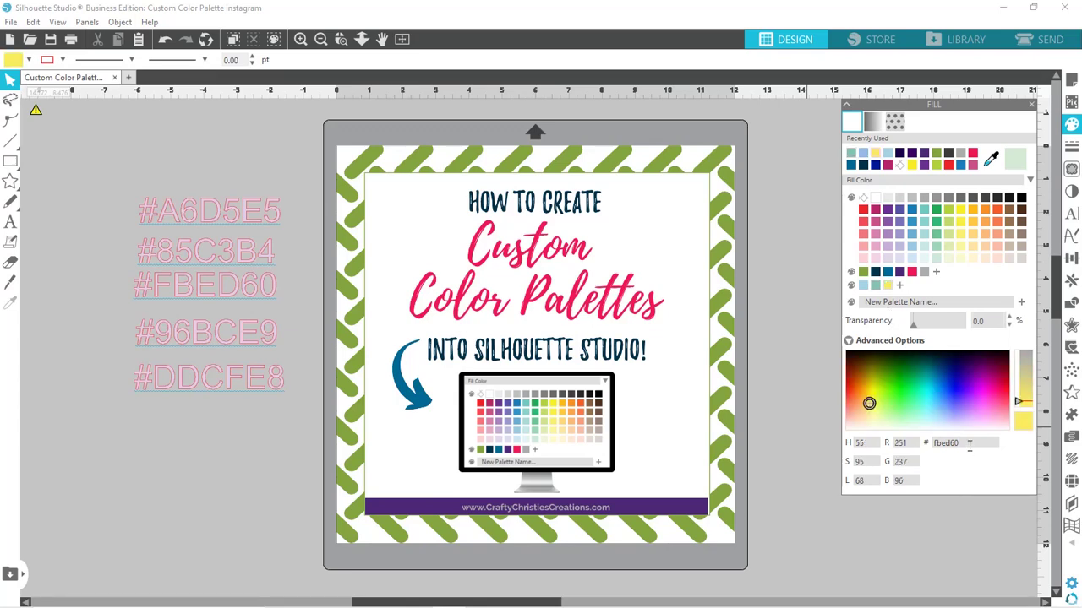
- Replace the fill color's hex code with 96BCE9 and add that blue as the fourth swatch of the Easter palette
double_click(969, 445)
right_click(970, 447)
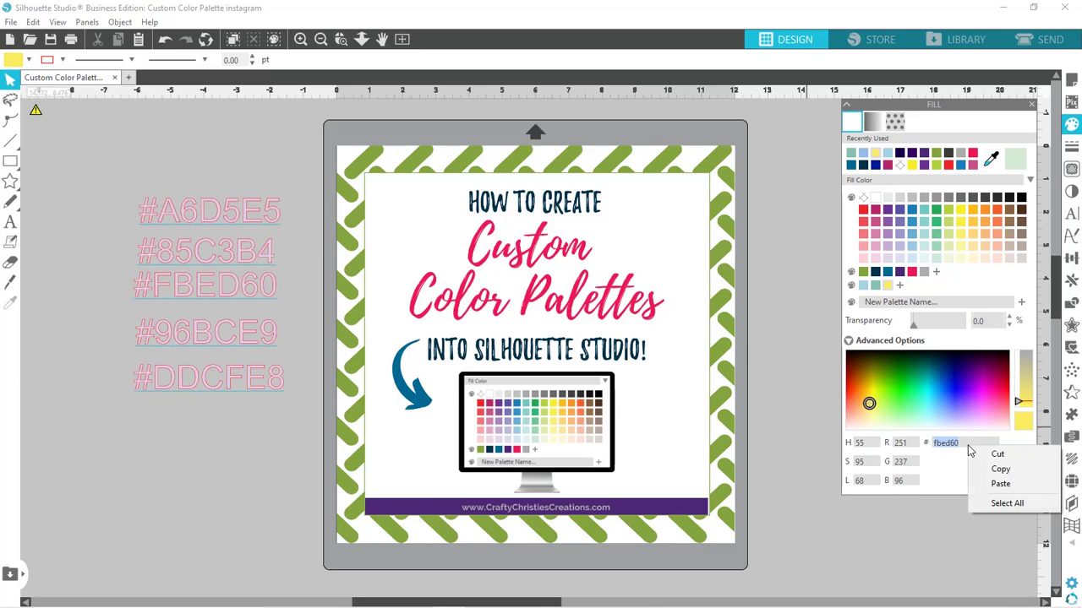
left_click(994, 454)
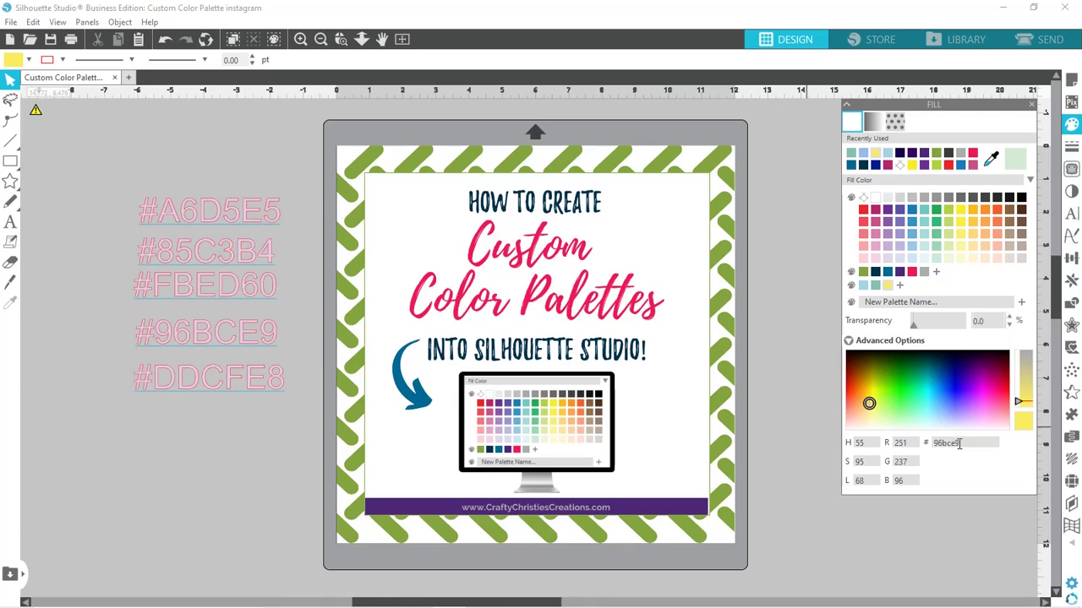
left_click(900, 287)
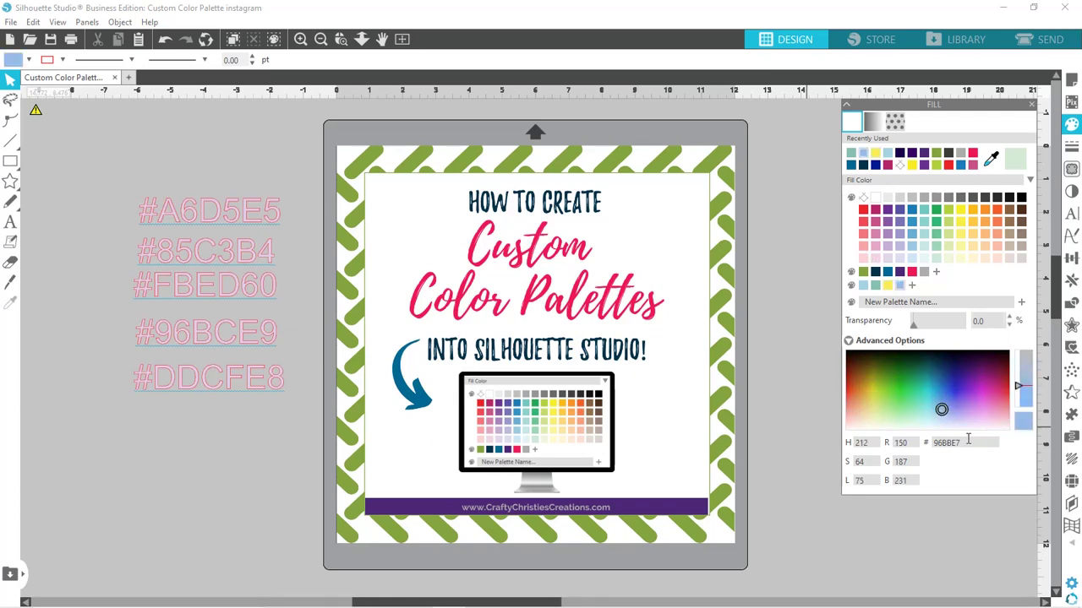
- Replace the fill color's hex code with DDCFE8 and add that lavender as the fifth swatch of the Easter palette
left_click_drag(969, 440, 916, 443)
key("BackSpace")
left_click(913, 287)
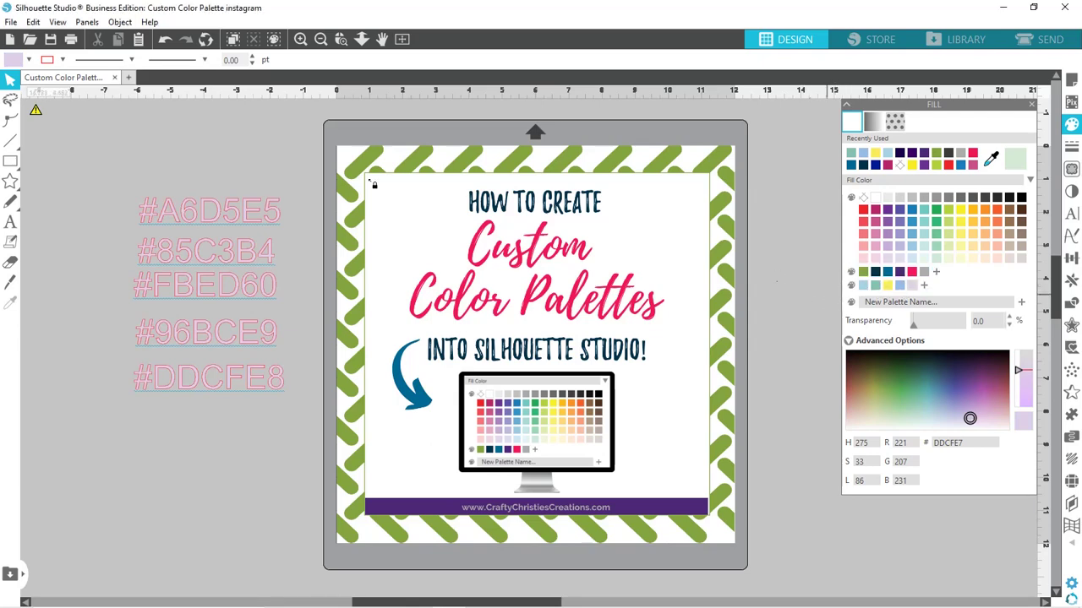
- Draw a square about 1.77 in wide beside the hex code texts and duplicate it into a column of five
left_click(25, 166)
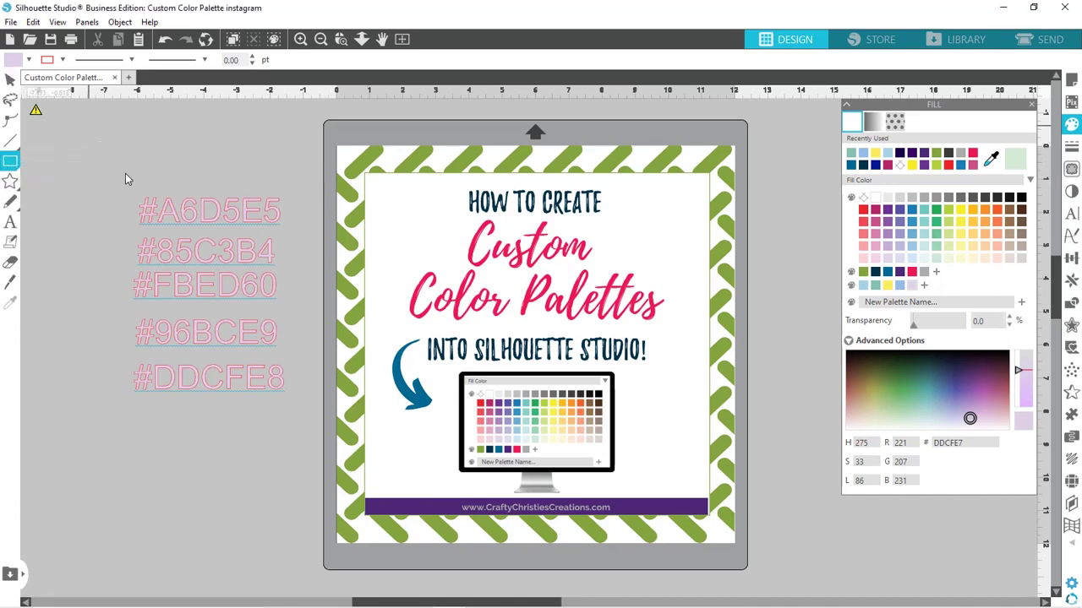
mouse_move(88, 125)
left_mouse_down()
mouse_move(137, 174)
mouse_move(119, 159)
mouse_move(86, 187)
mouse_move(83, 427)
left_mouse_up()
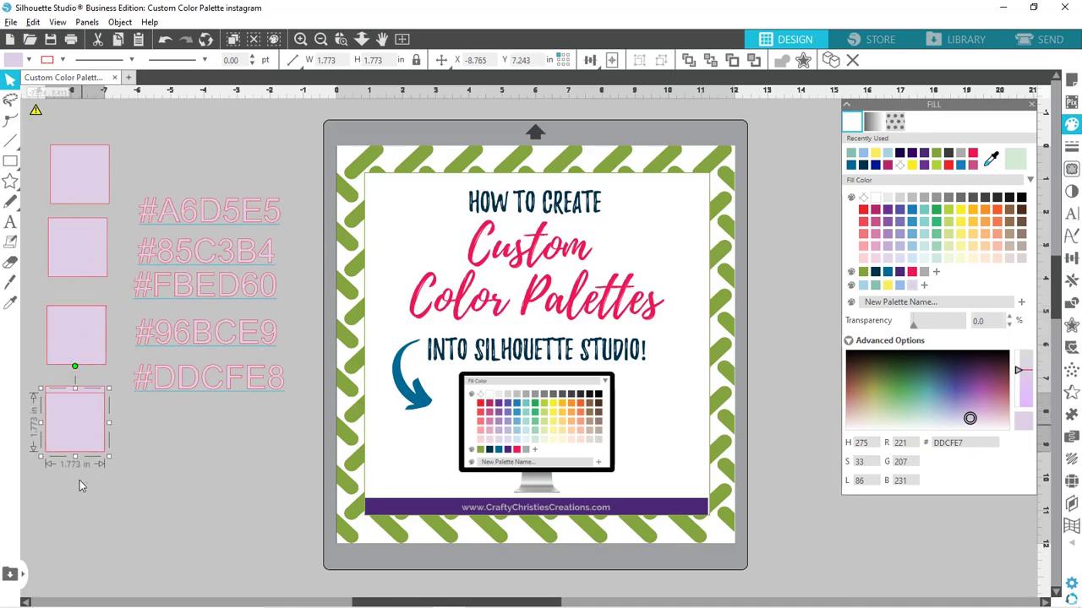
left_click_drag(79, 486, 80, 488)
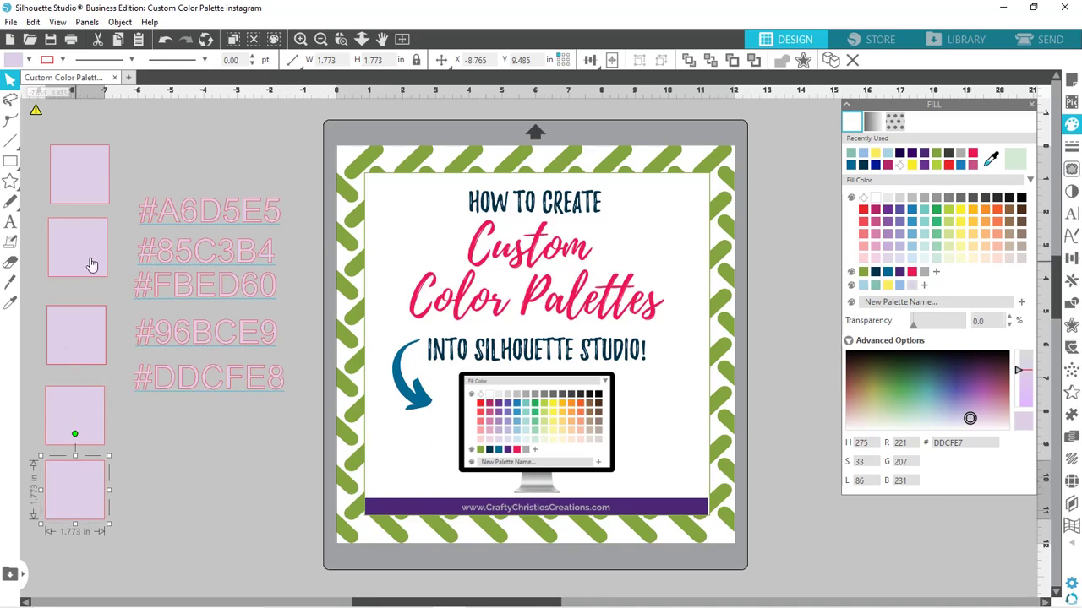
- Fill the bottom square with the Easter palette's lavender, the fourth with its blue and the third with its yellow
left_click(908, 288)
left_click(96, 414)
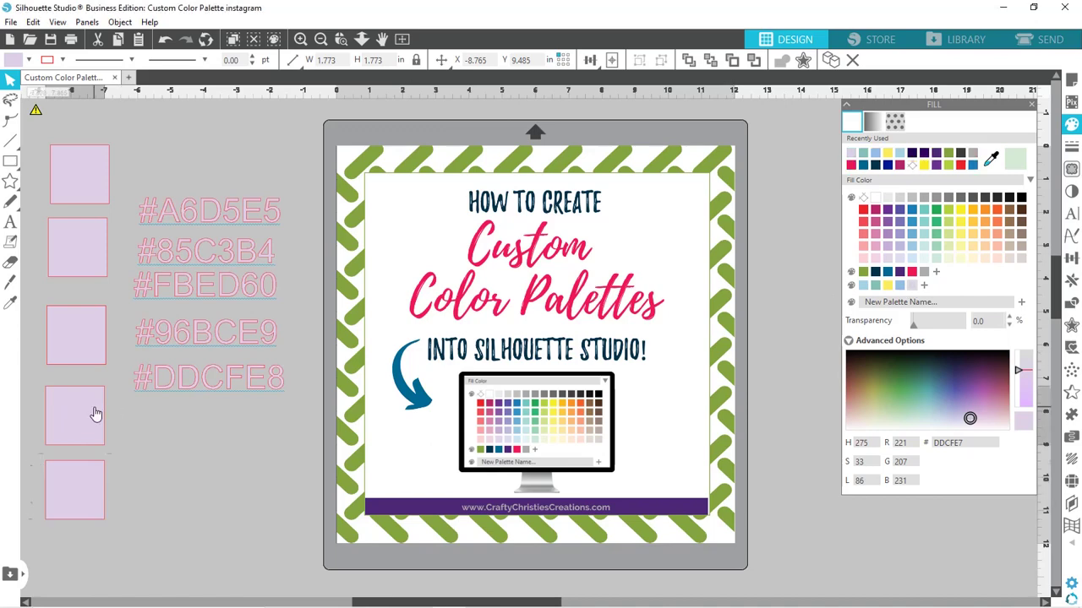
left_click(900, 288)
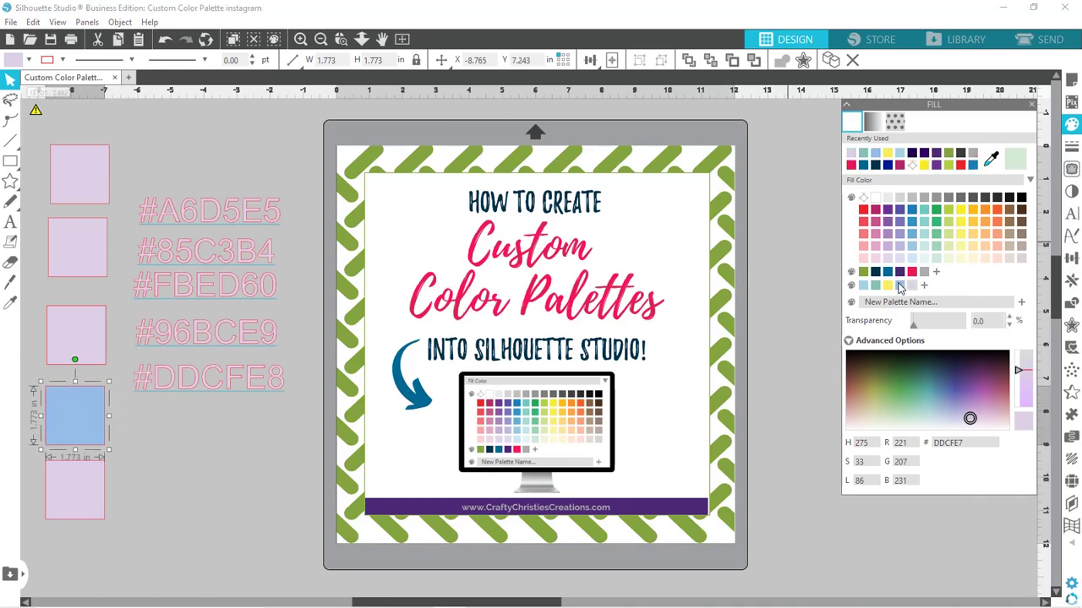
left_click(79, 312)
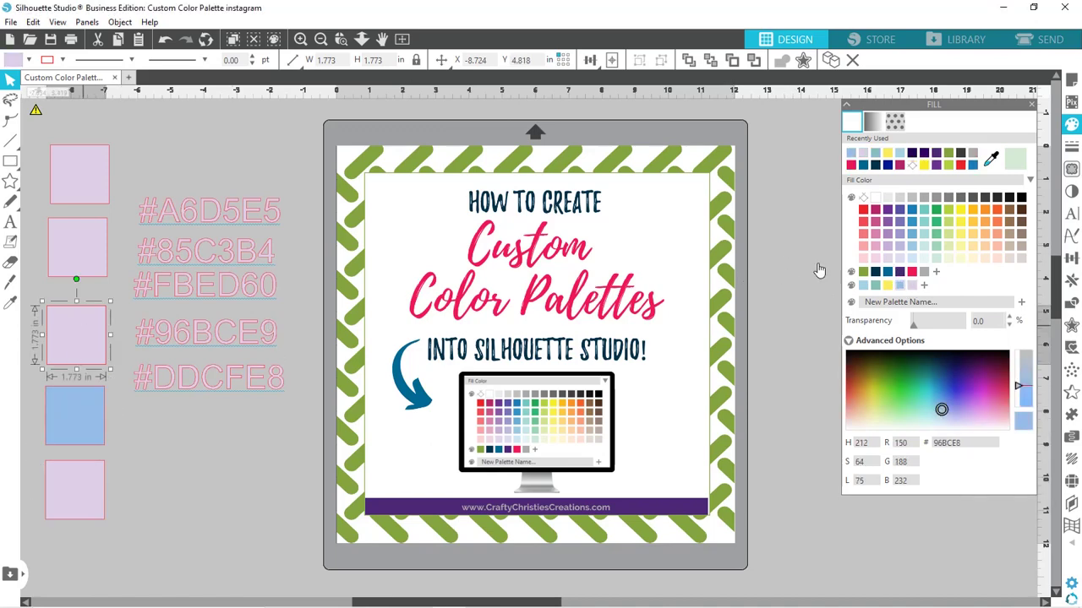
left_click(911, 285)
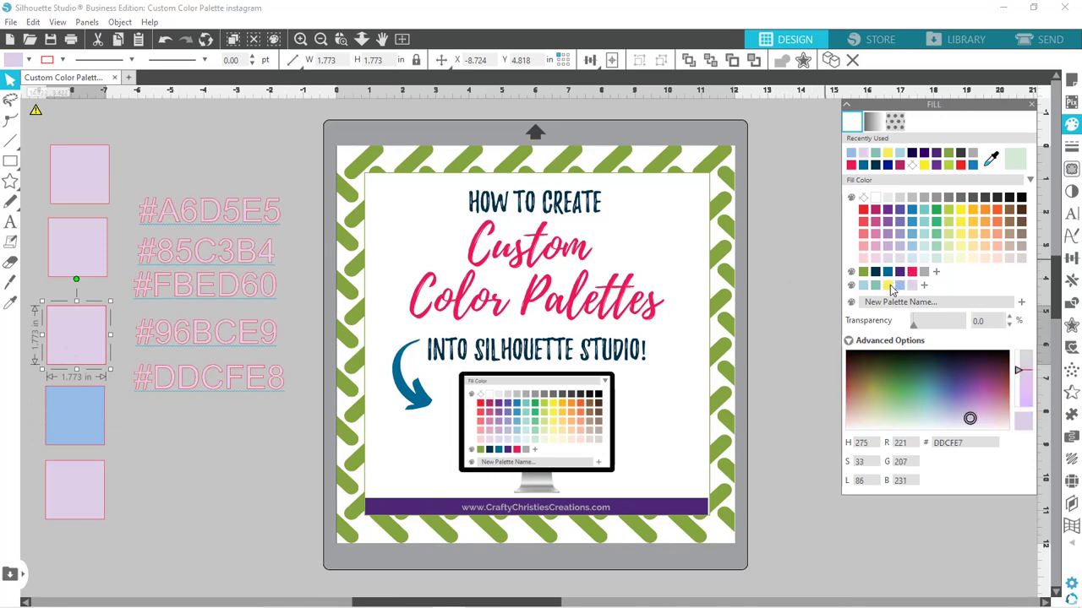
left_click(888, 286)
- Fill the second square with the Easter palette's green and the top square with its light blue, and deselect it
left_click(80, 248)
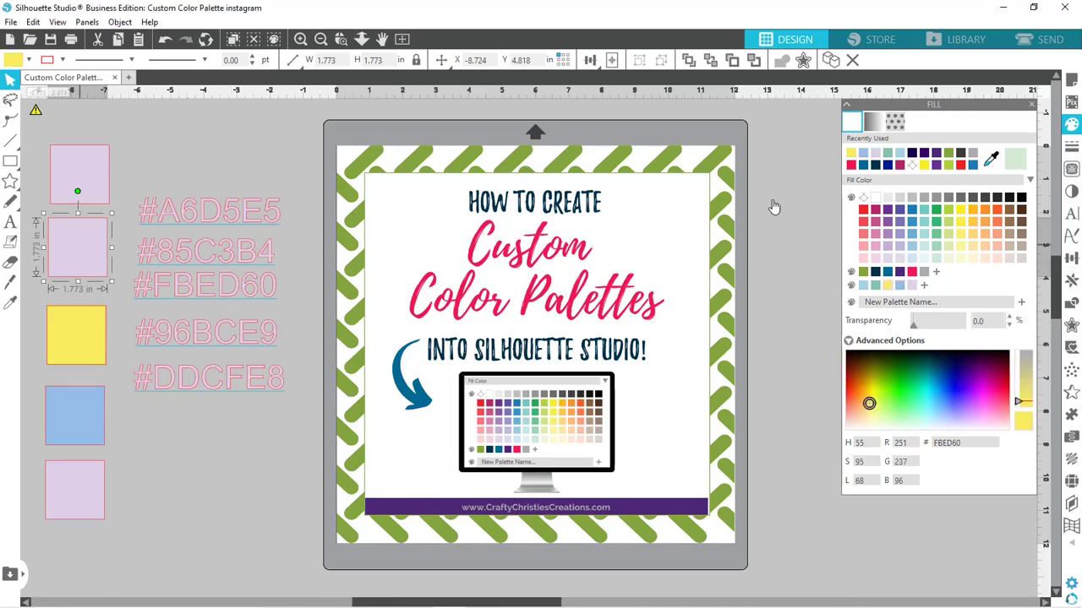
left_click(876, 285)
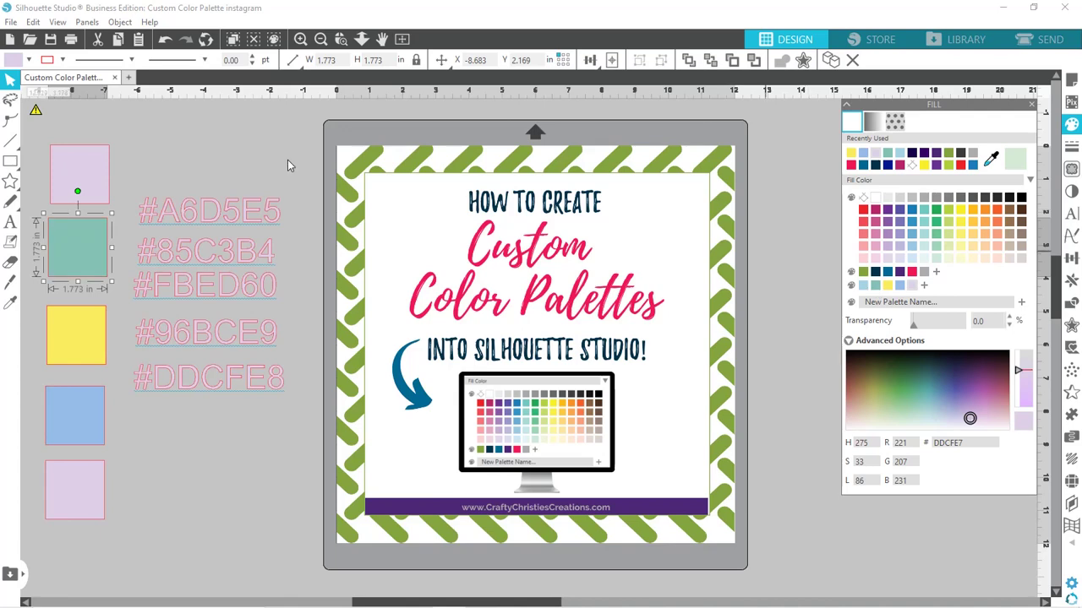
left_click(101, 177)
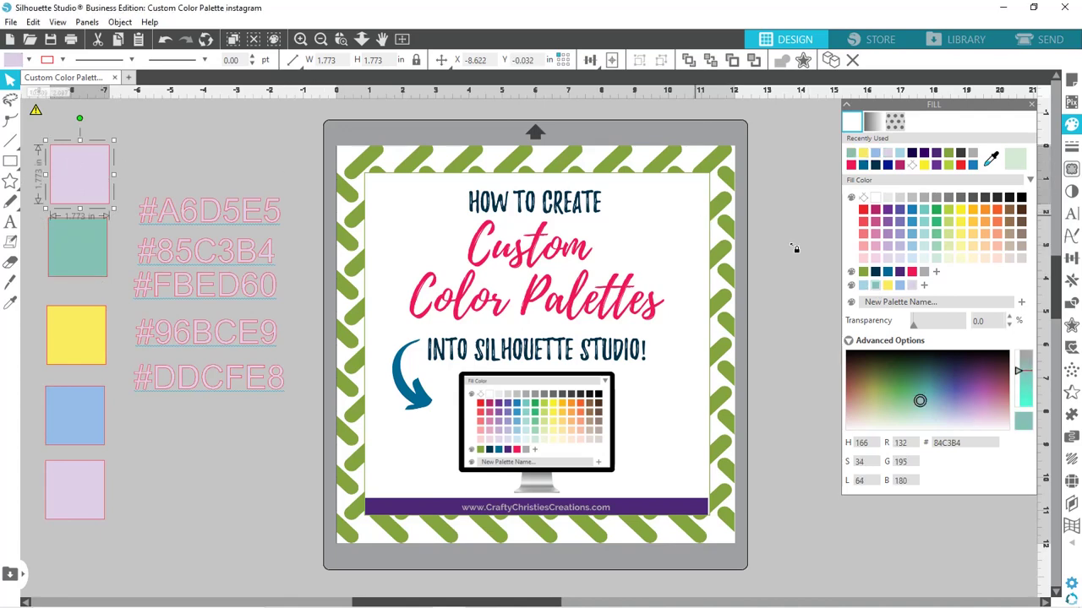
left_click(863, 285)
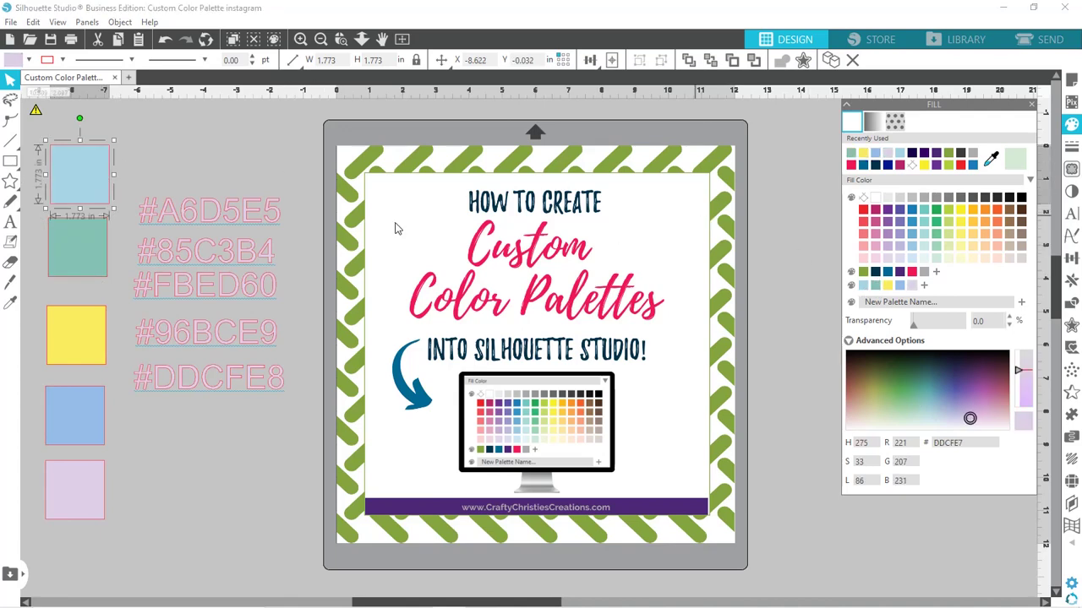
left_click(201, 137)
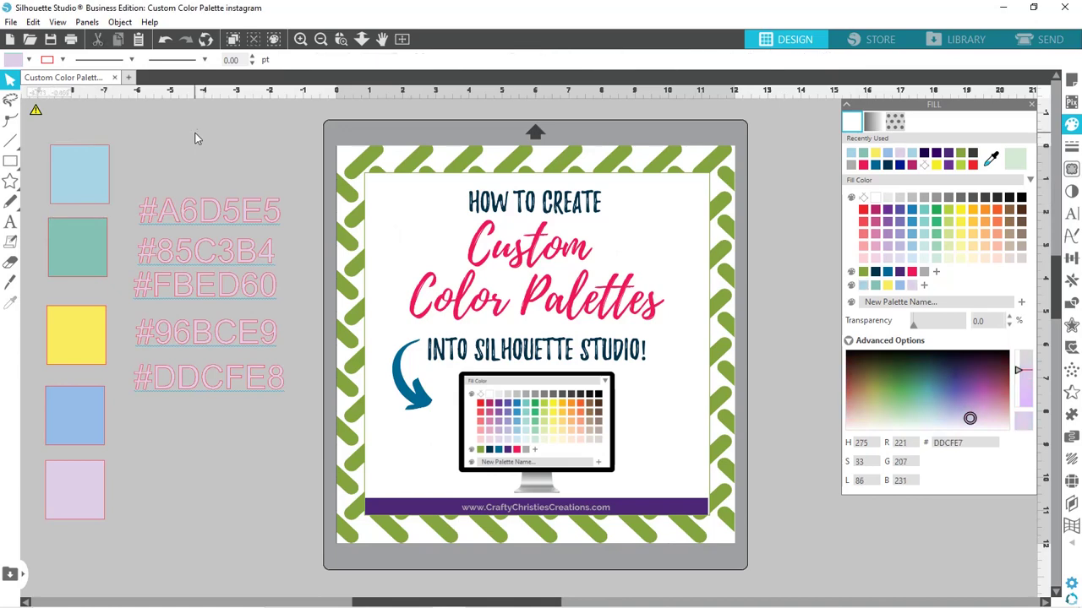